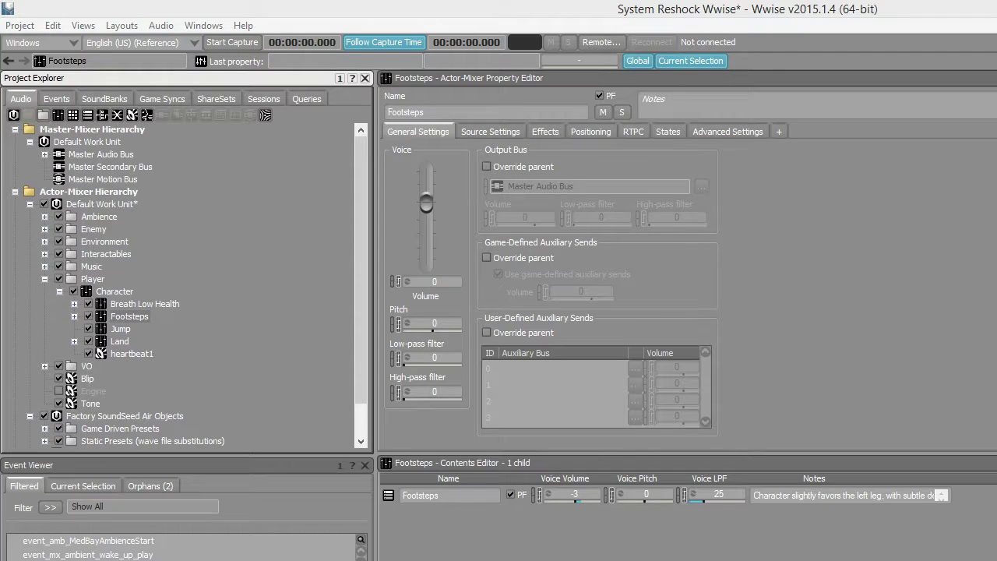
Step: Expand the Footsteps actor-mixer and its Footsteps sequence container to reach the Left and Right switch containers
click(135, 315)
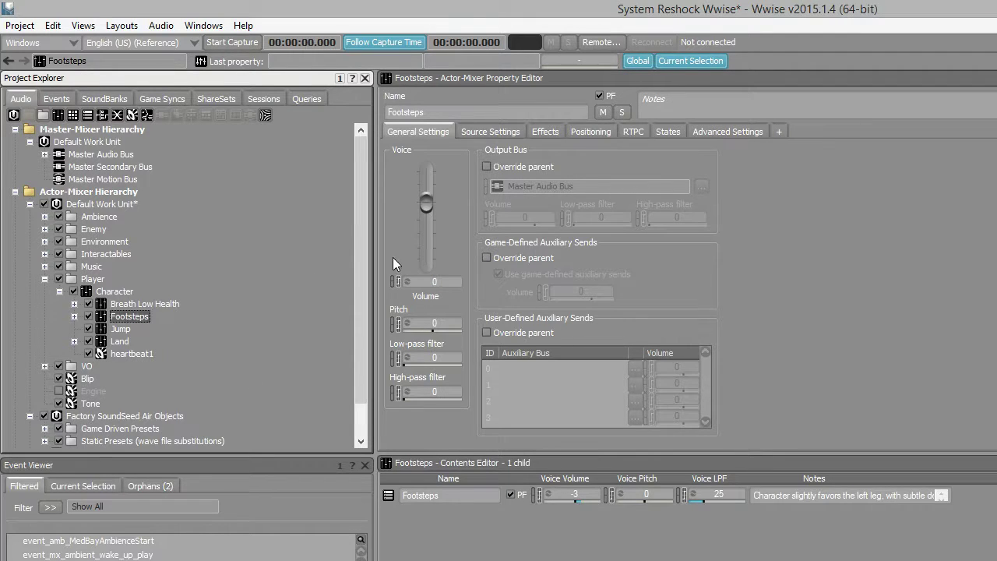
key(Right)
key(Down)
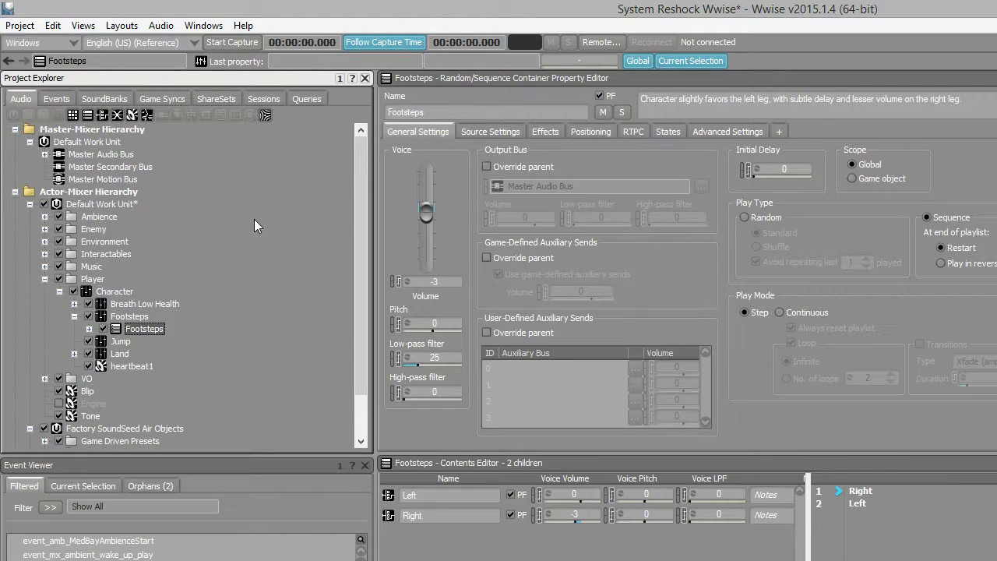
key(Right)
key(Down)
key(Down)
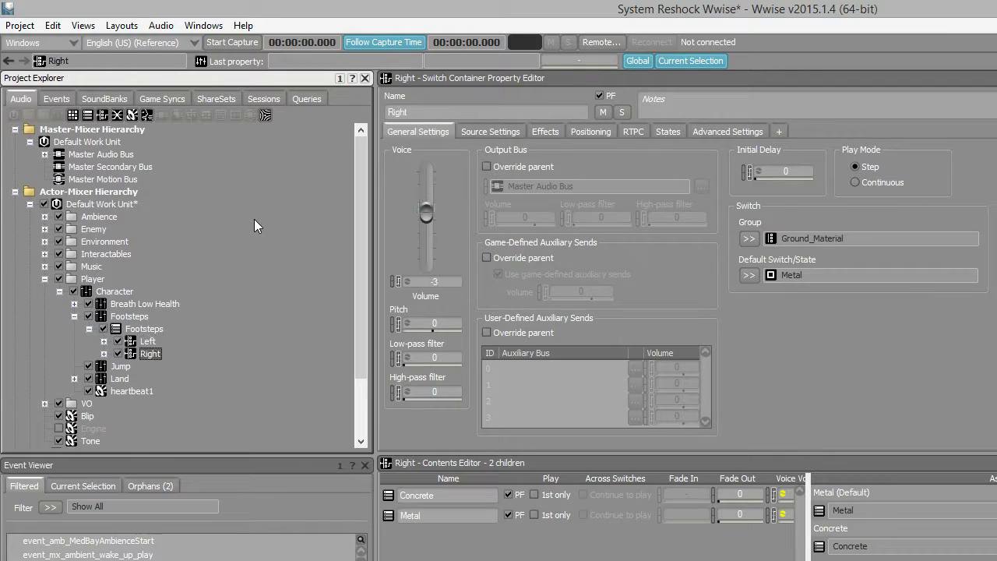
Step: Compare the properties and contents of the Left and Right switch containers
key(Up)
key(Down)
key(Up)
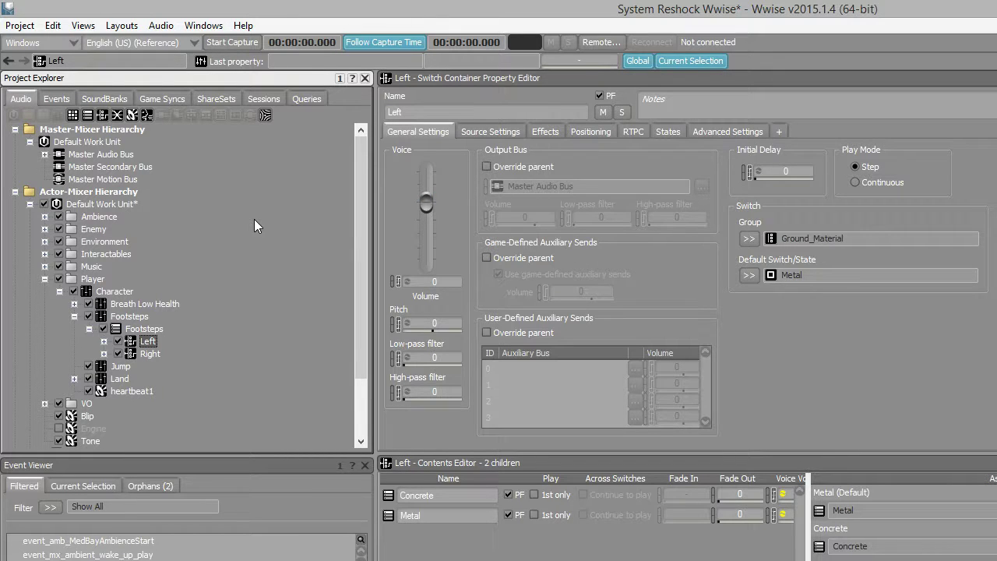
key(Down)
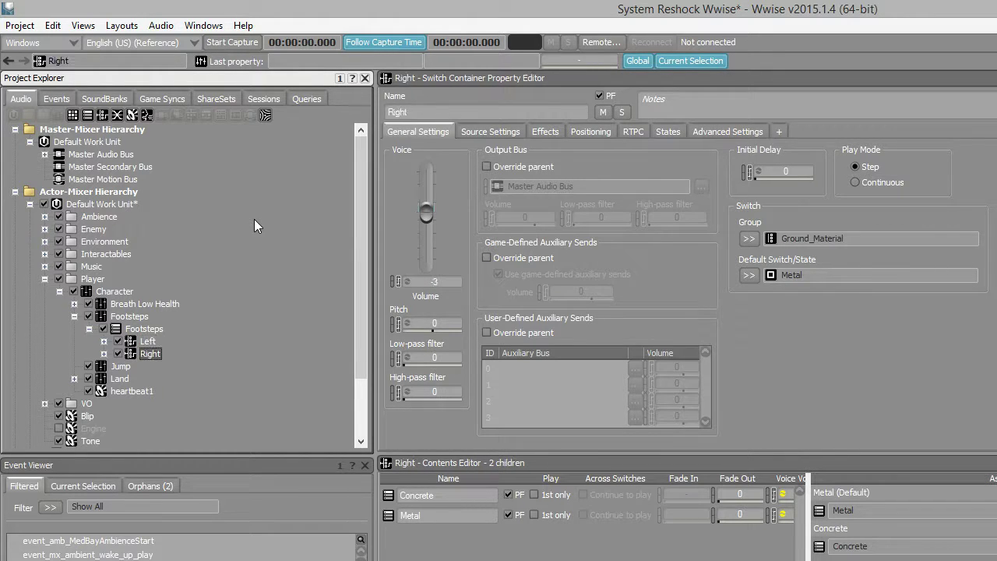
key(Up)
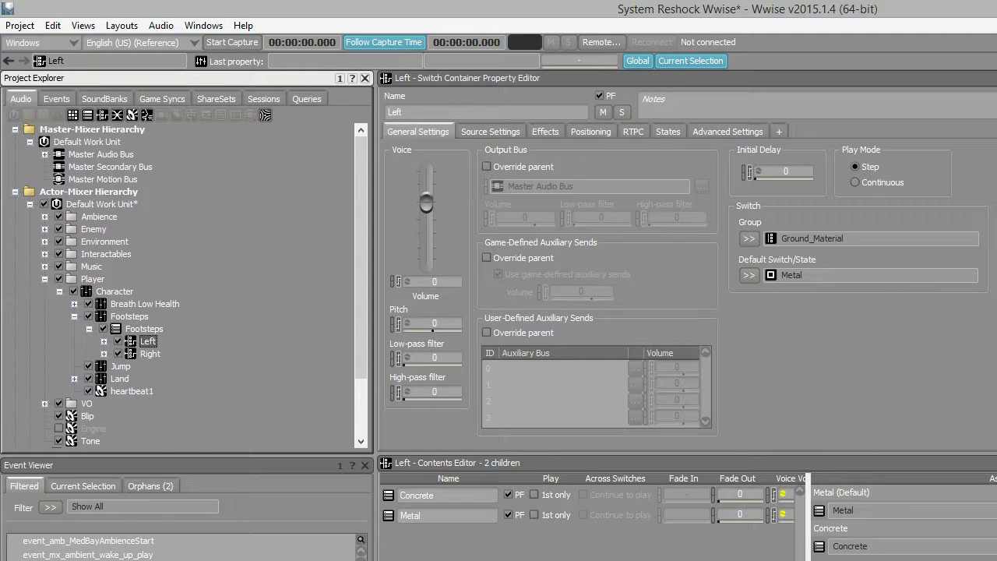
click(151, 352)
click(148, 341)
Step: Inspect the Concrete and Metal containers inside the Left switch container
click(398, 514)
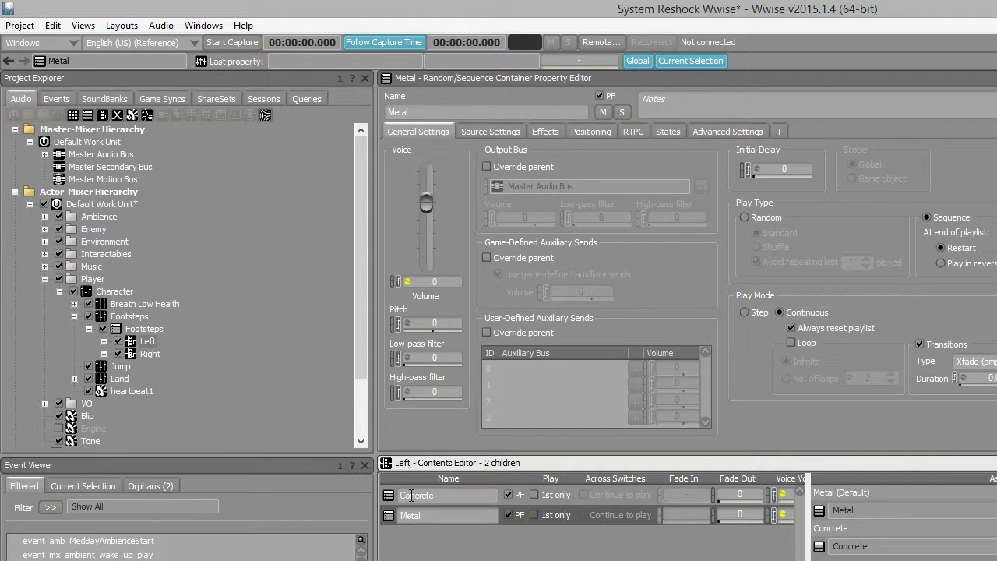
double_click(142, 343)
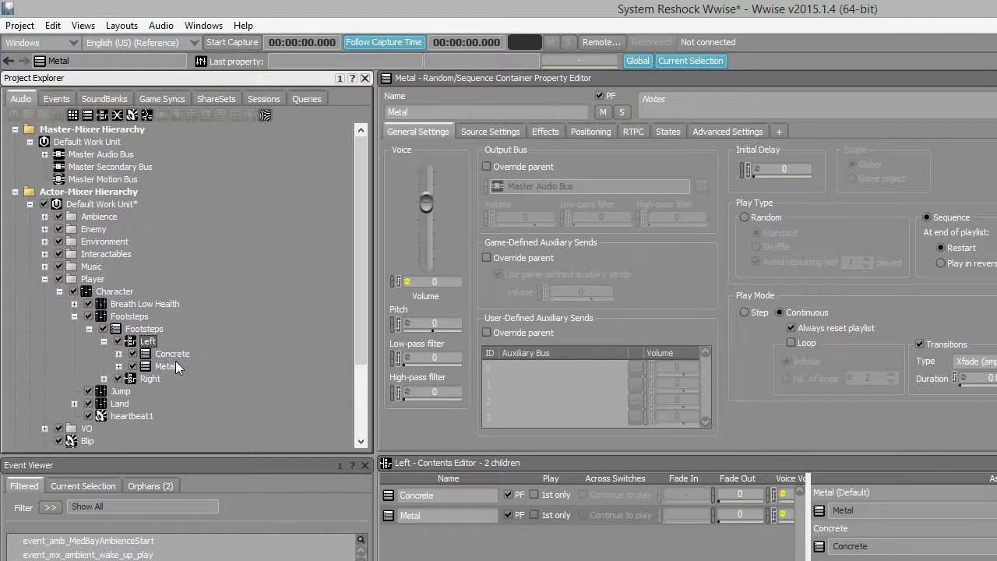
click(172, 357)
click(173, 368)
key(Left)
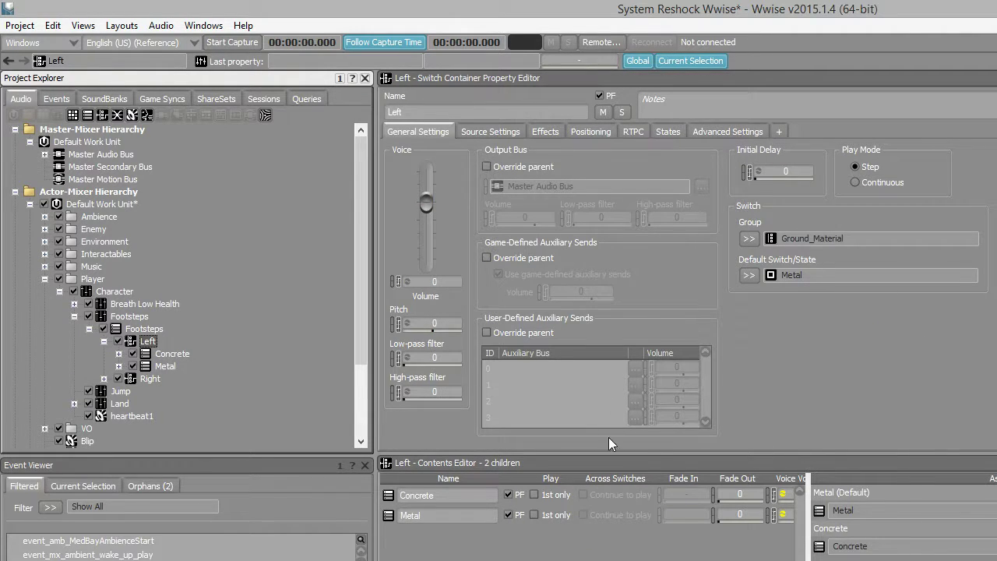
Step: Open the Left foot's Metal container and expand its Heel random container
double_click(867, 513)
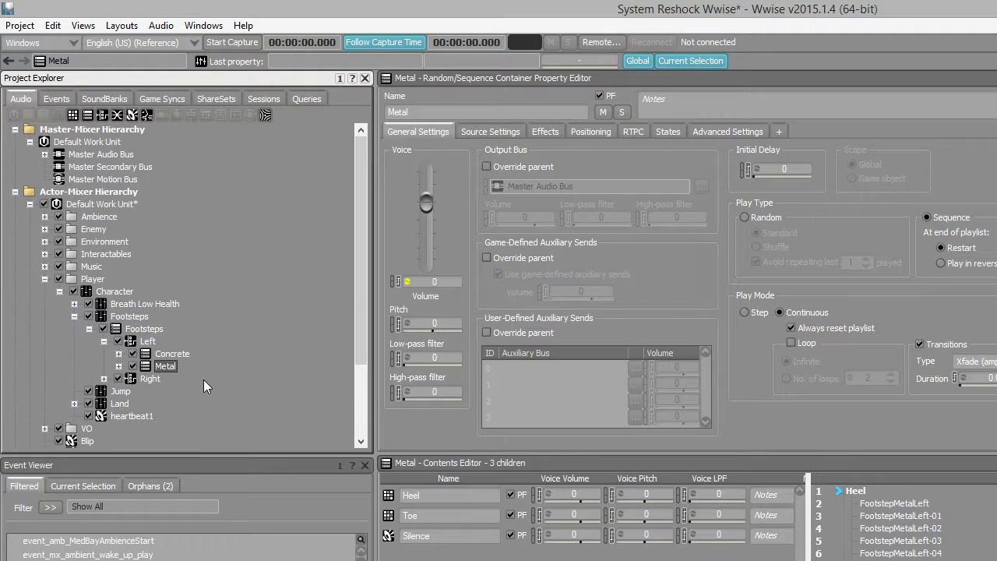
key(Right)
key(Down)
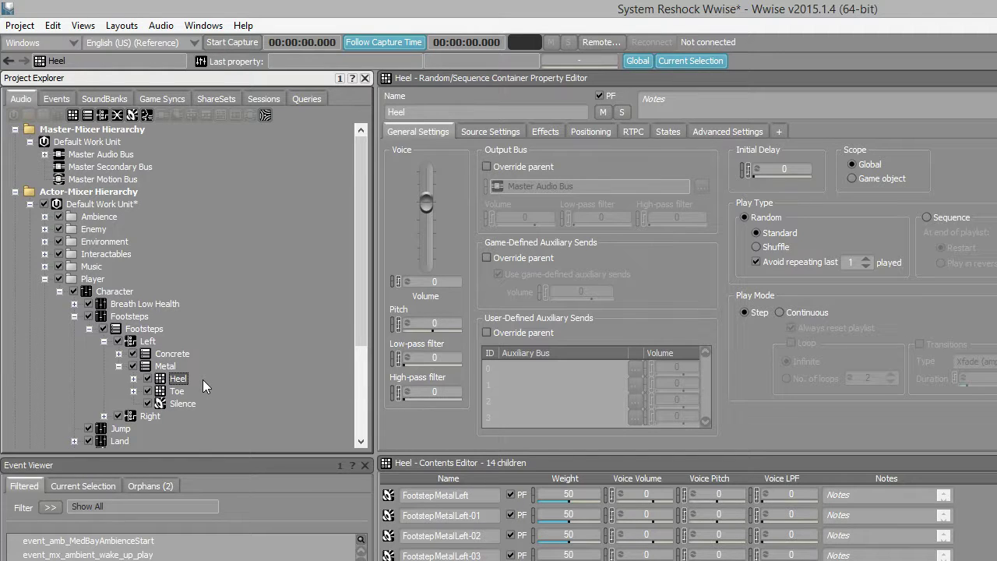
double_click(183, 381)
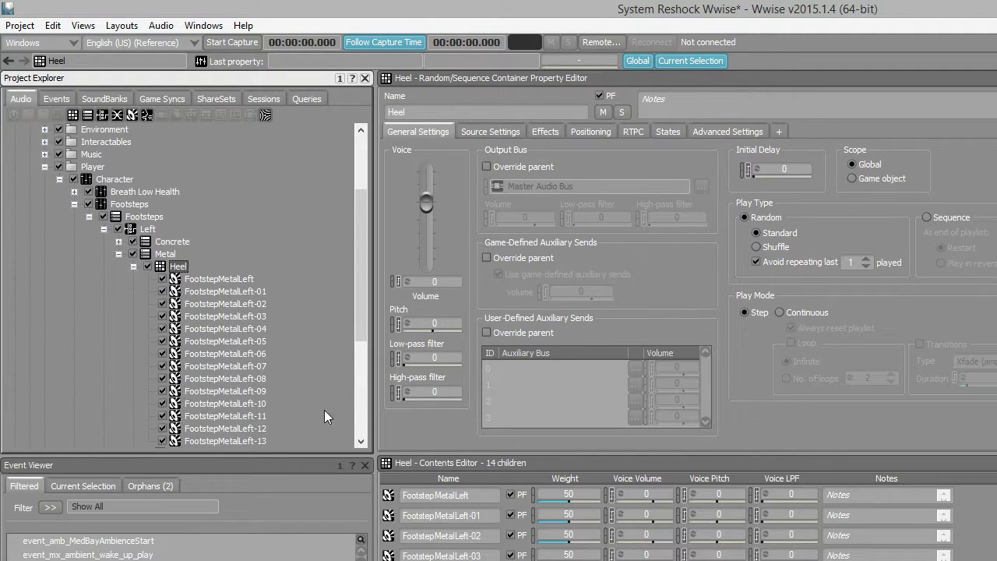
Step: View the Heel sounds FootstepMetalLeft and FootstepMetalLeft-01 in the Source Editor and play each one
click(225, 280)
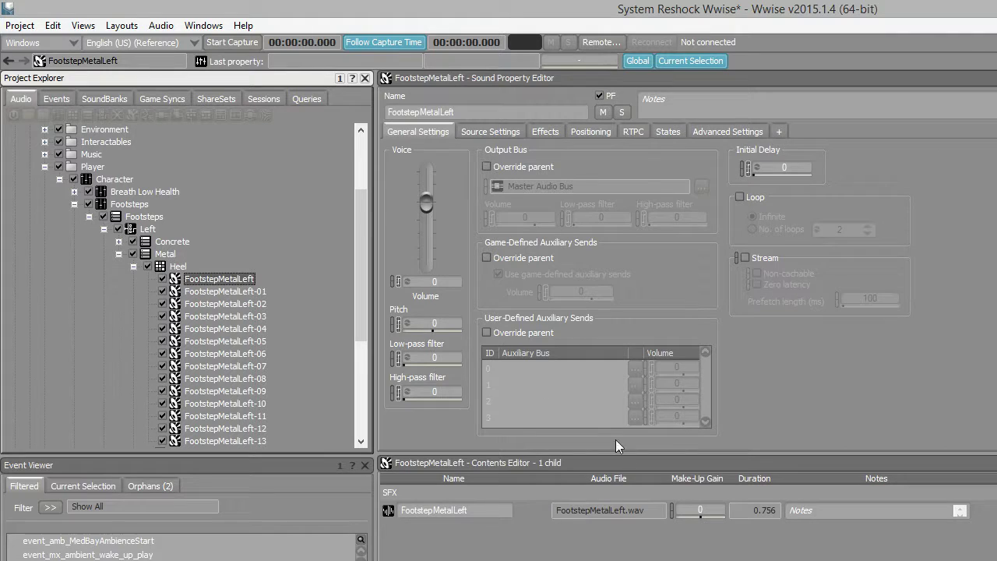
double_click(529, 512)
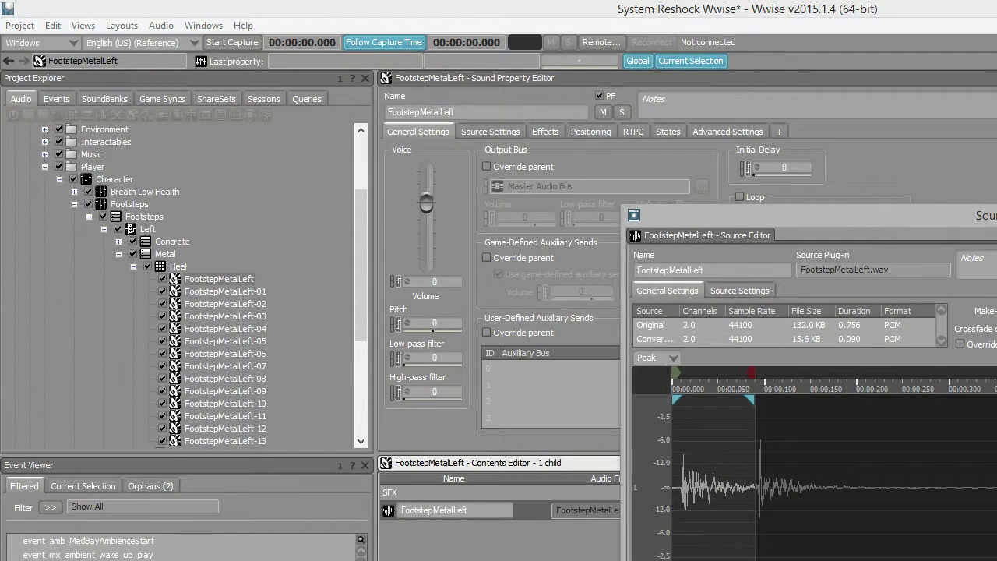
key(space)
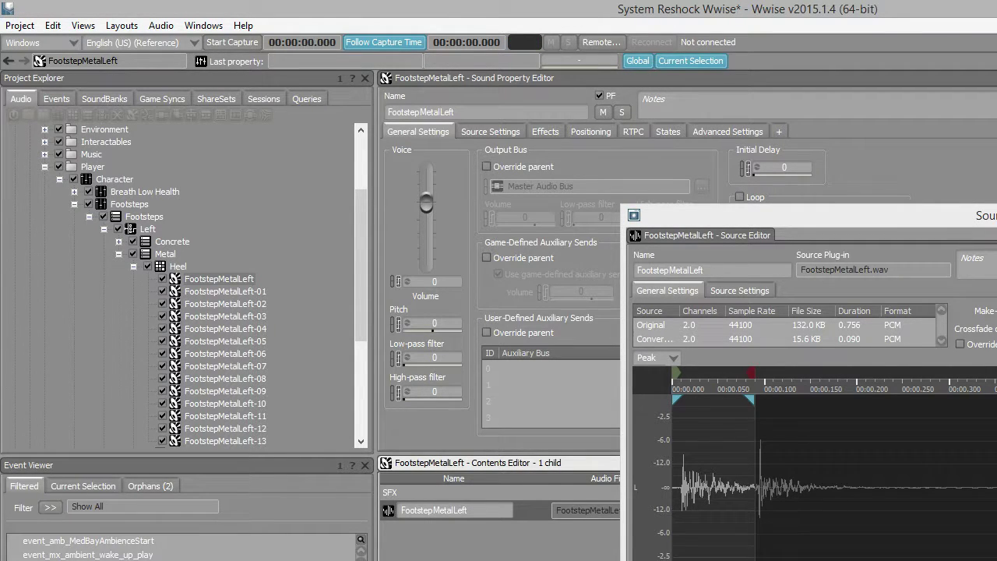
click(225, 290)
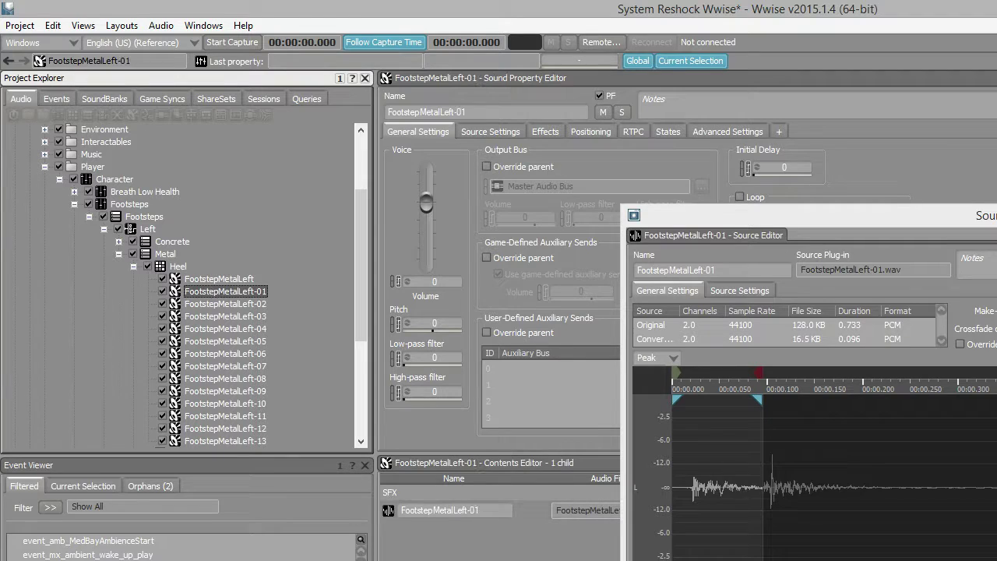
key(space)
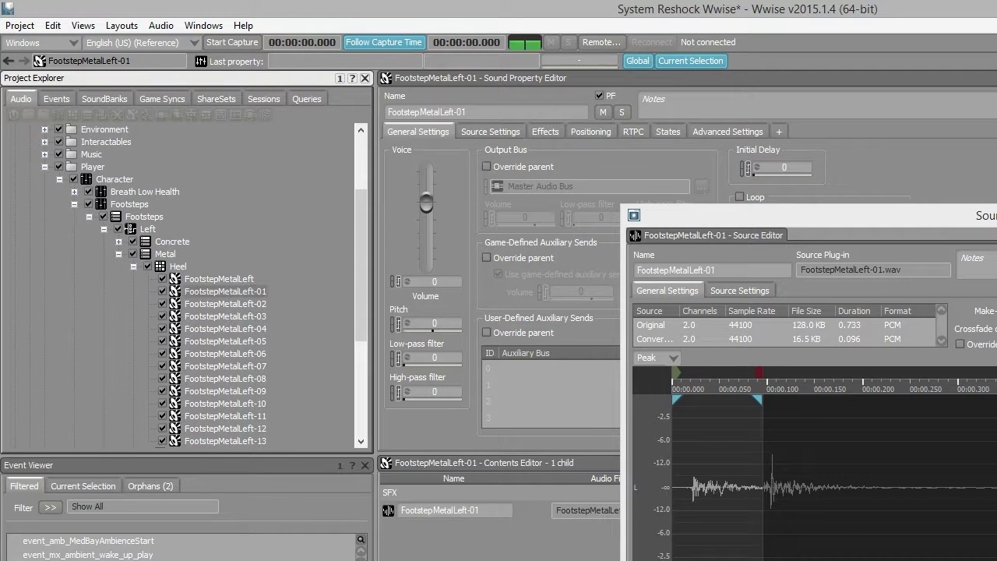
Step: Collapse the Heel container, play and expand the Toe container, and view its FootstepMetalLeft waveform
click(219, 279)
key(Left)
key(Left)
key(Down)
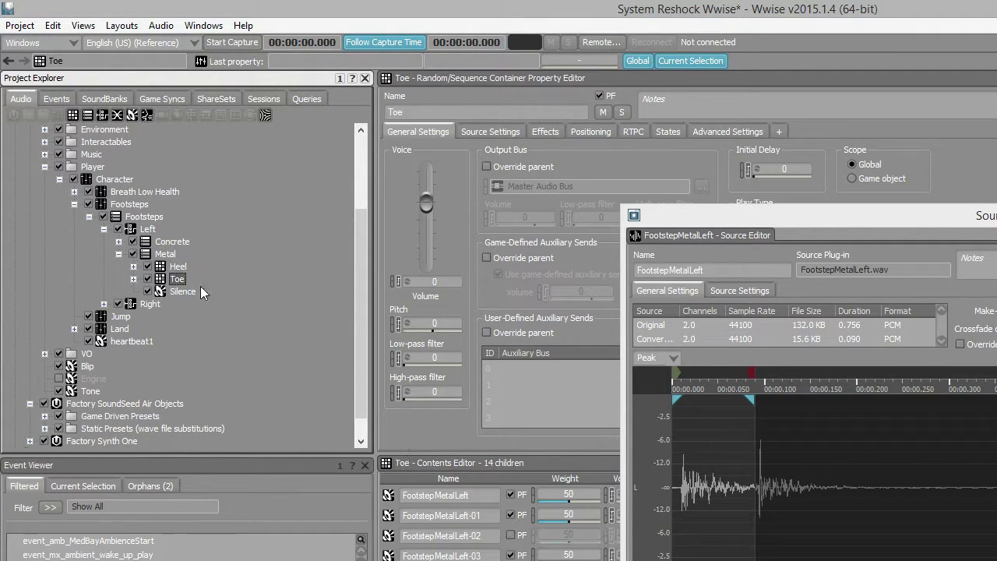
key(space)
double_click(178, 279)
click(204, 279)
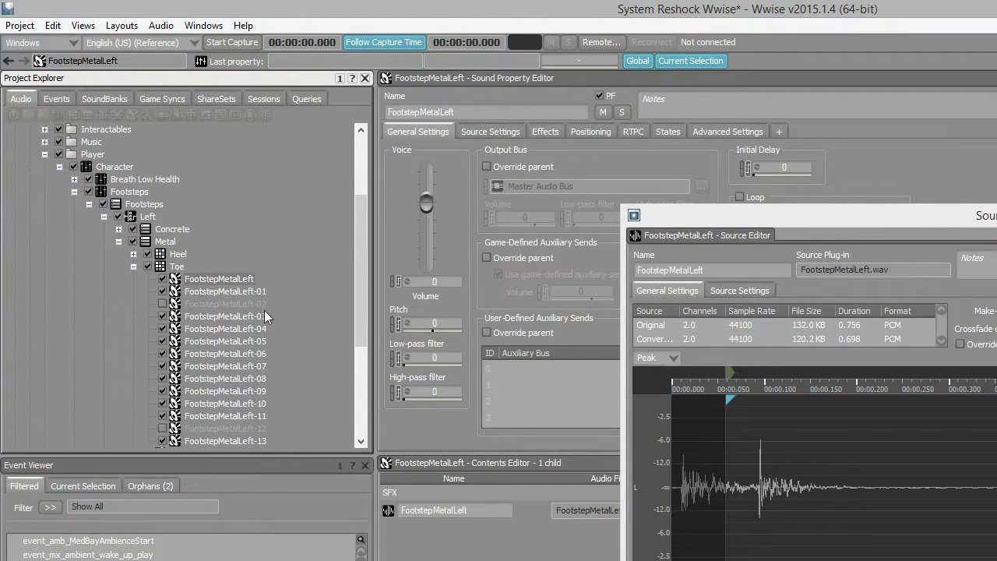
Step: Audition the Toe sounds FootstepMetalLeft-01 and FootstepMetalLeft-04, and close the Source Editor
click(233, 291)
key(space)
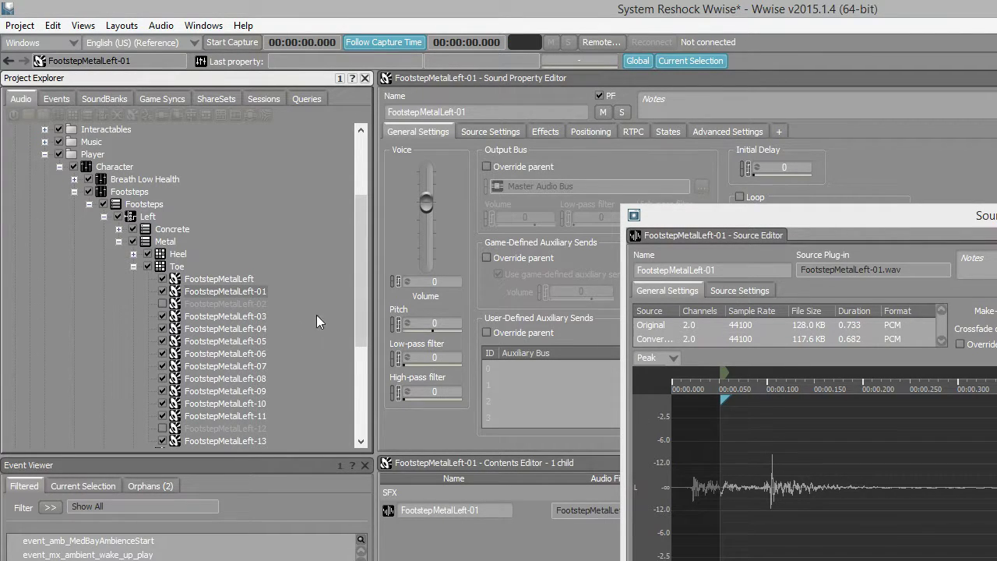
click(234, 328)
key(space)
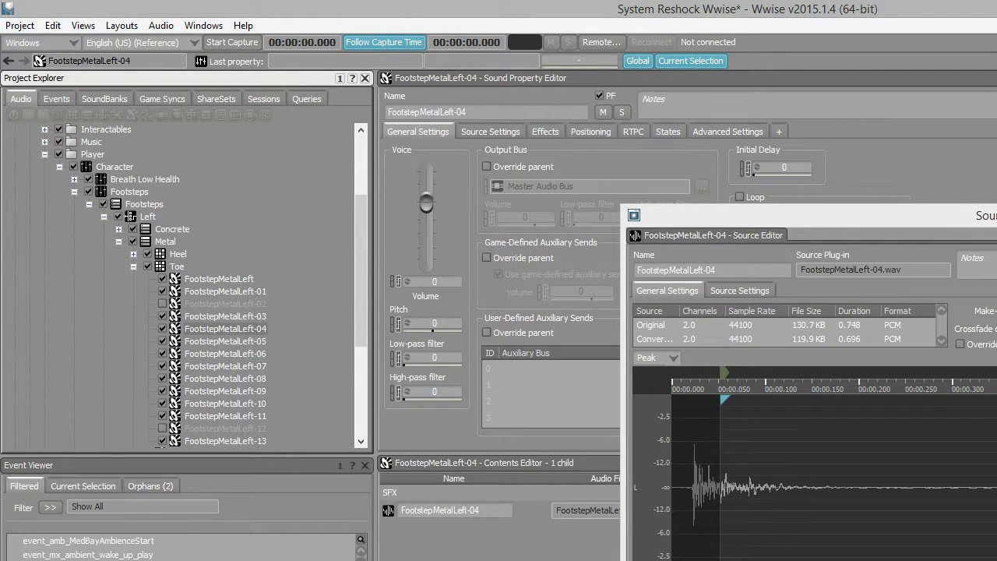
key(Escape)
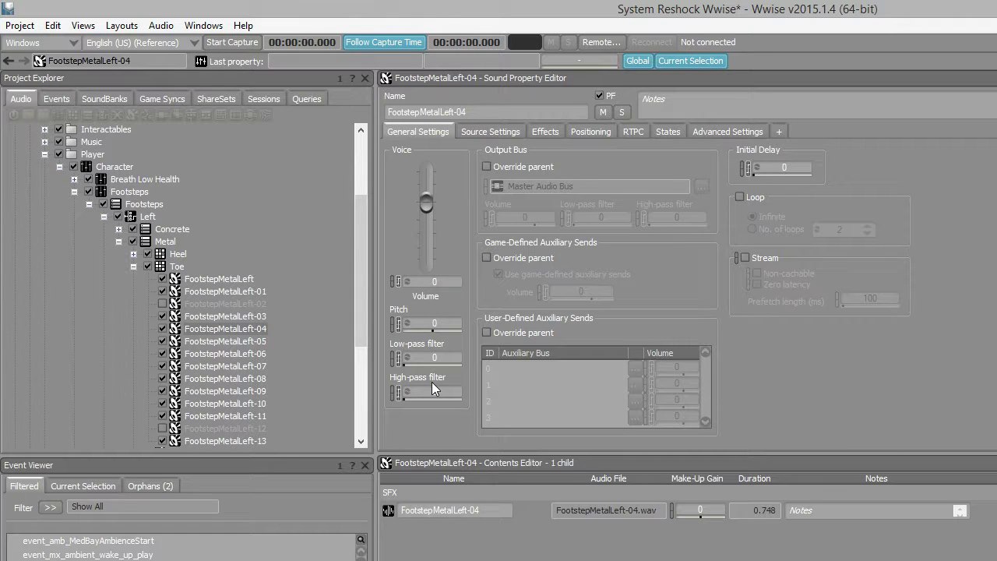
Step: Collapse the Toe container and audition the Left foot's Metal container
double_click(176, 267)
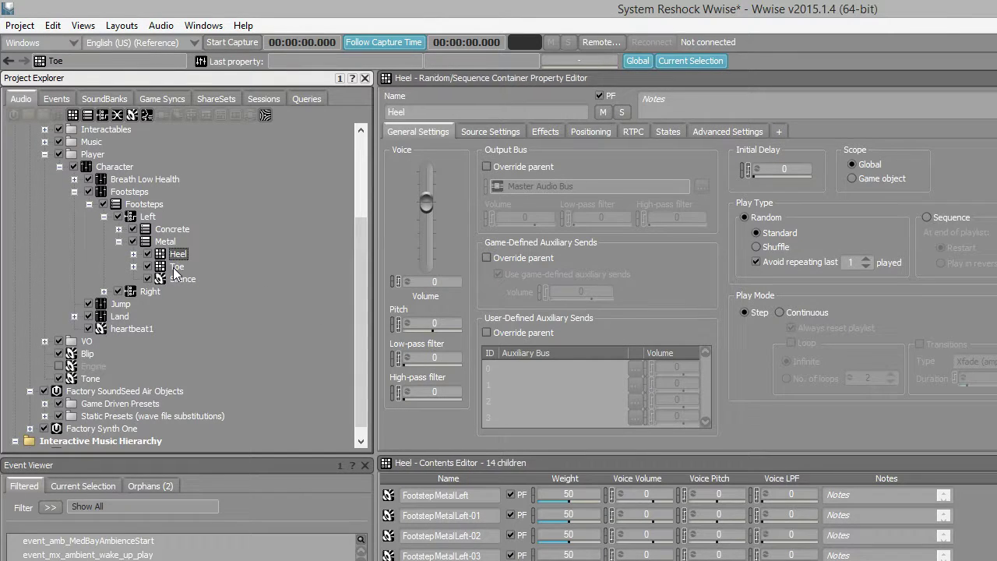
key(Left)
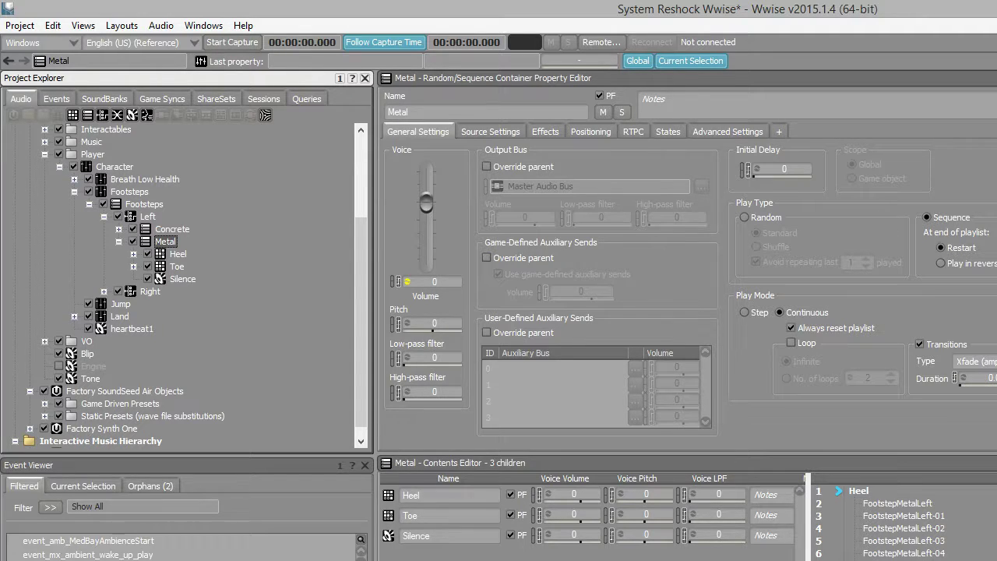
key(space)
key(space)
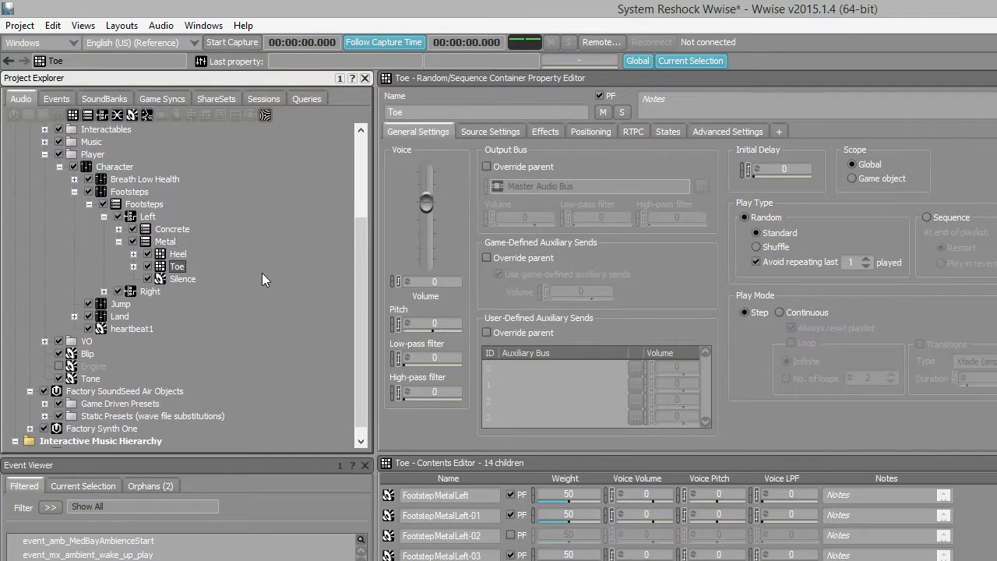
Step: Collapse the Metal and Left containers and return to the Footsteps sequence container
key(Left)
key(Left)
key(Left)
key(Left)
key(Left)
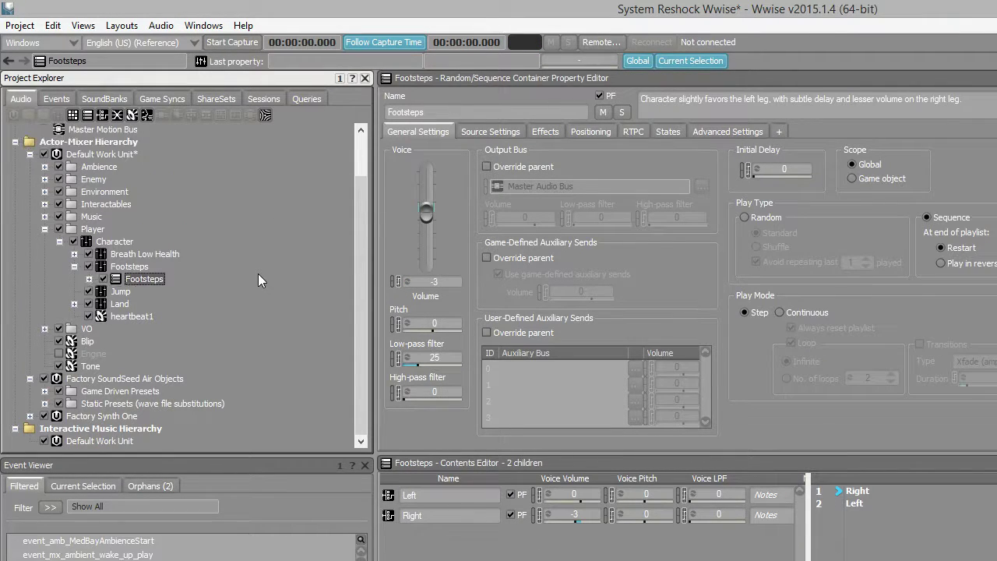
Step: Switch to Unity, clear the audio mixer window out of the way, and run the L01_Medical scene
key(super+Down)
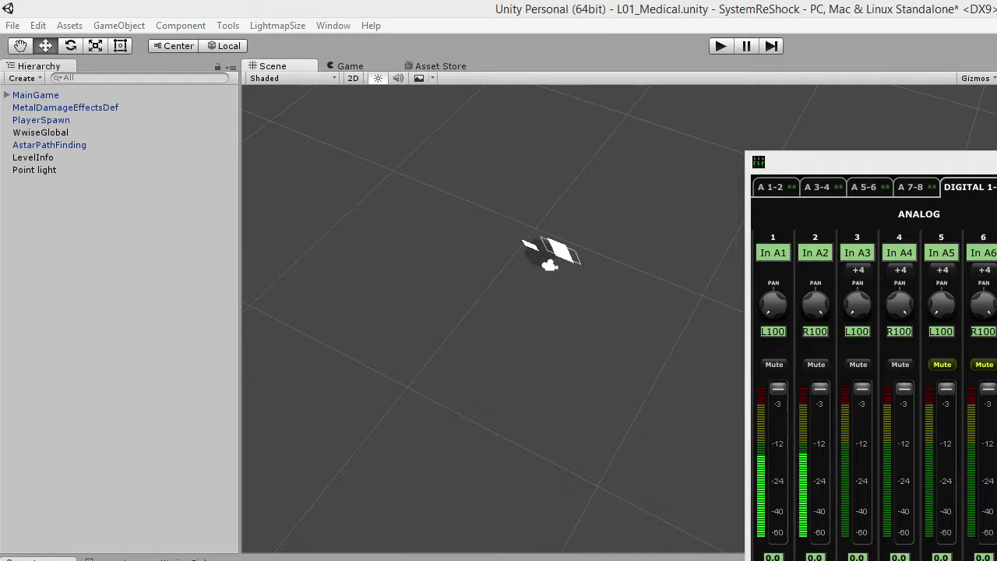
key(super+Down)
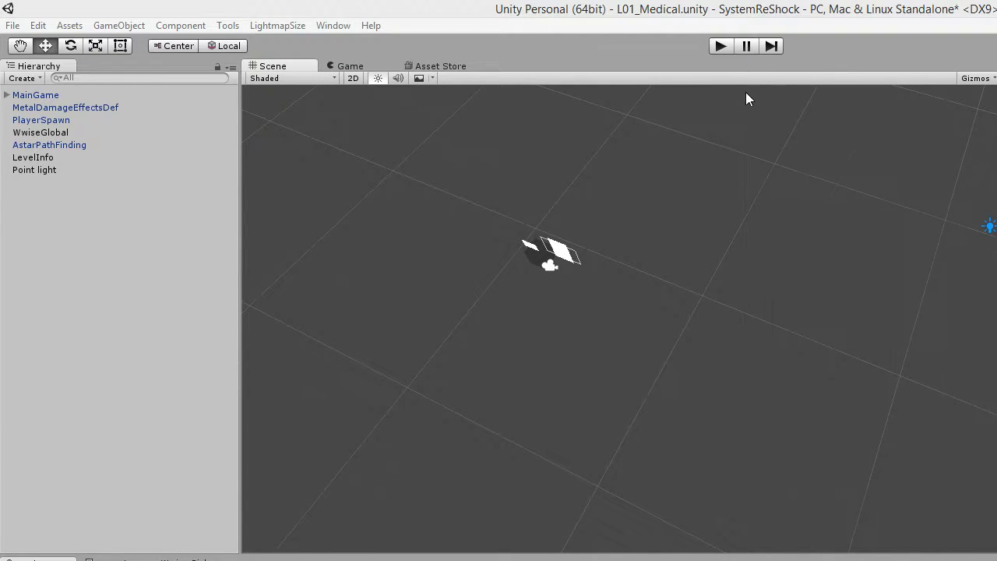
click(722, 48)
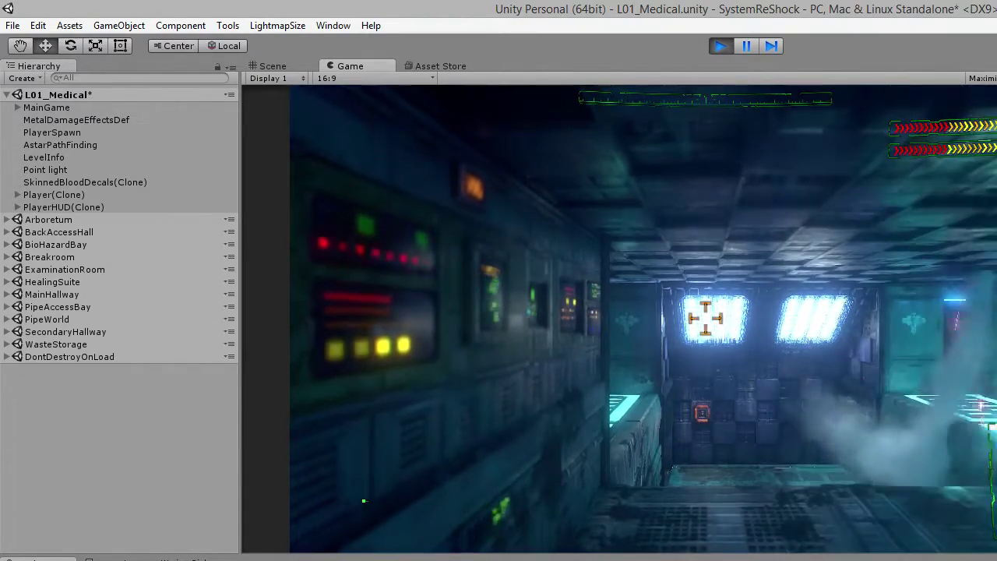
Step: Walk the player through the medical level to test the footstep sounds, and stop play mode
key(w)
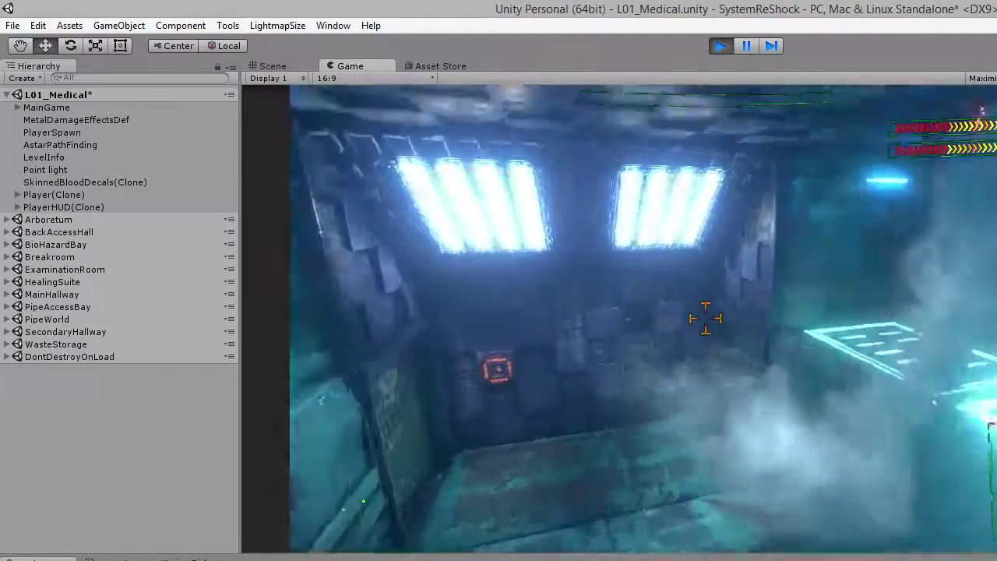
key(w)
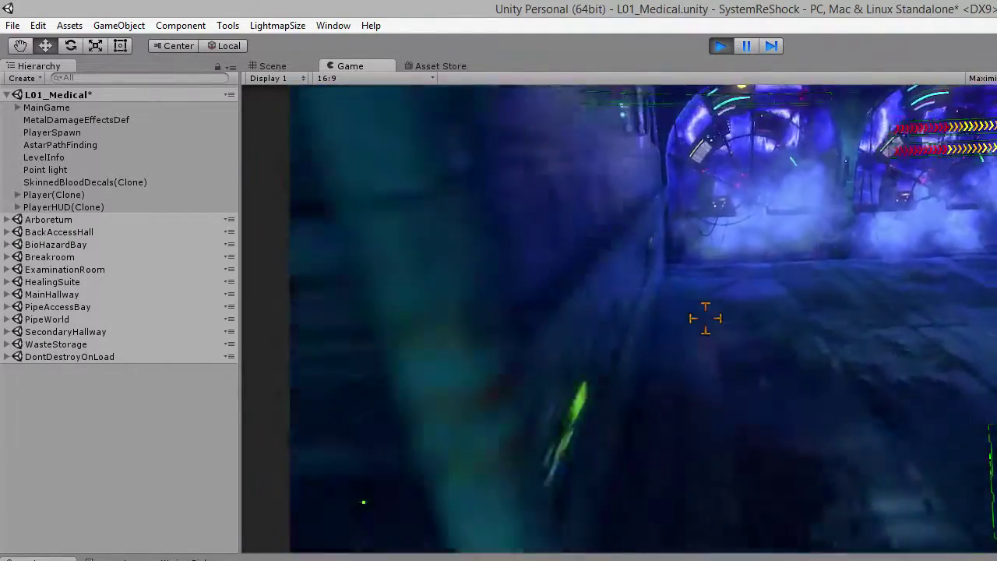
key(w)
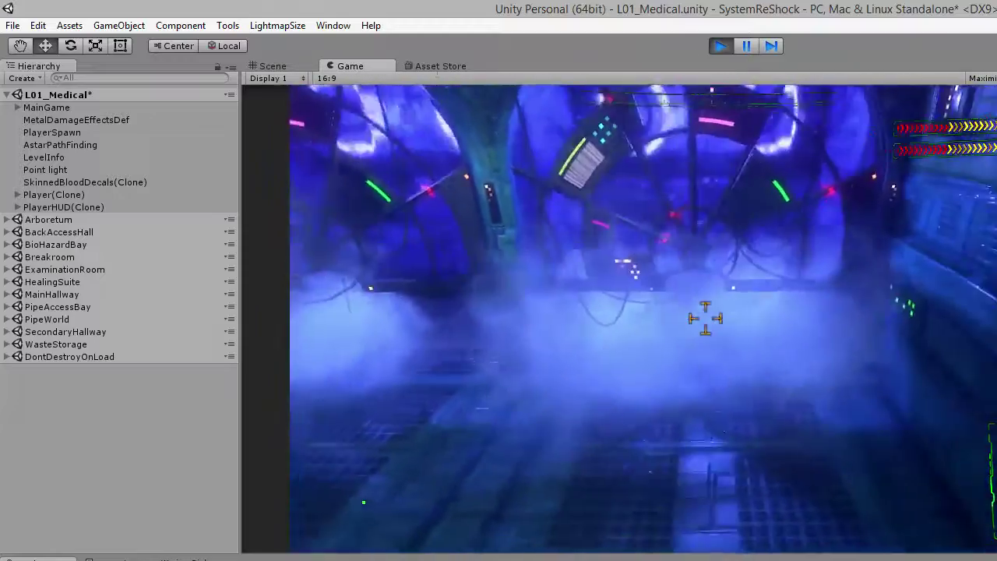
key(w)
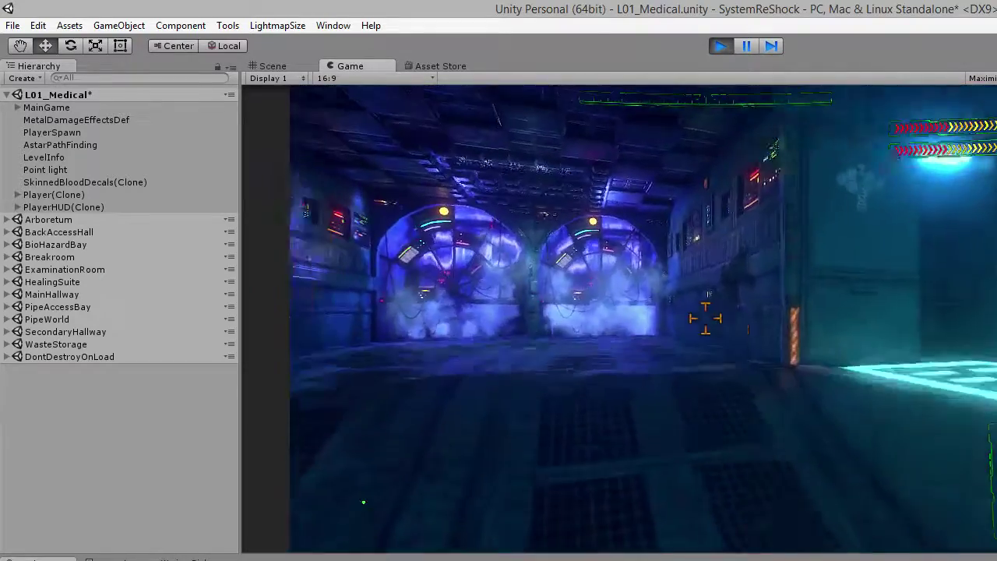
key(w)
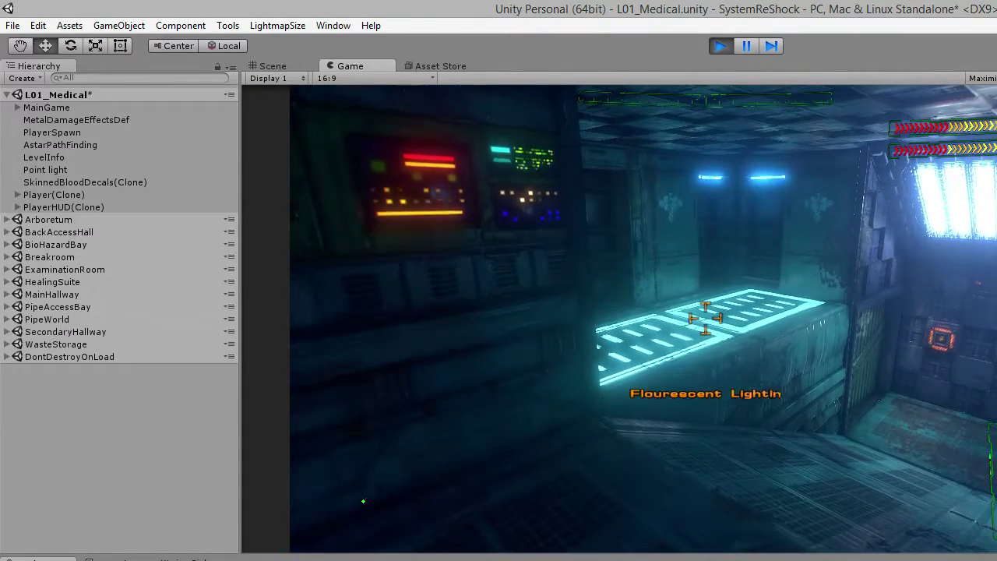
key(ctrl+p)
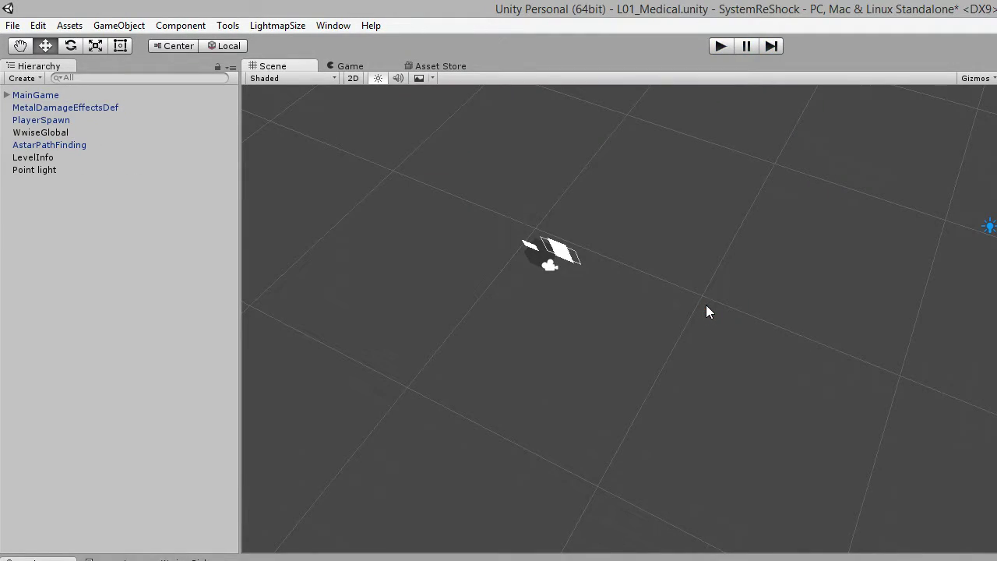